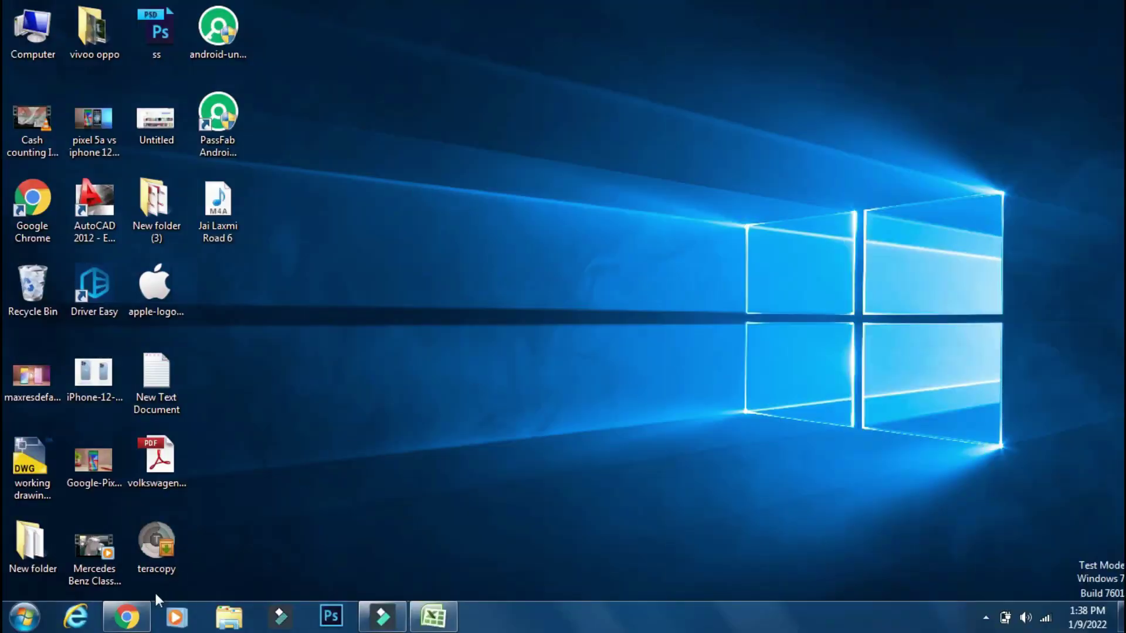
Restore Chrome on the passfab.com Android Unlocker product page, scroll it, and select its URL.
mouse_move(127, 617)
left_click(146, 604)
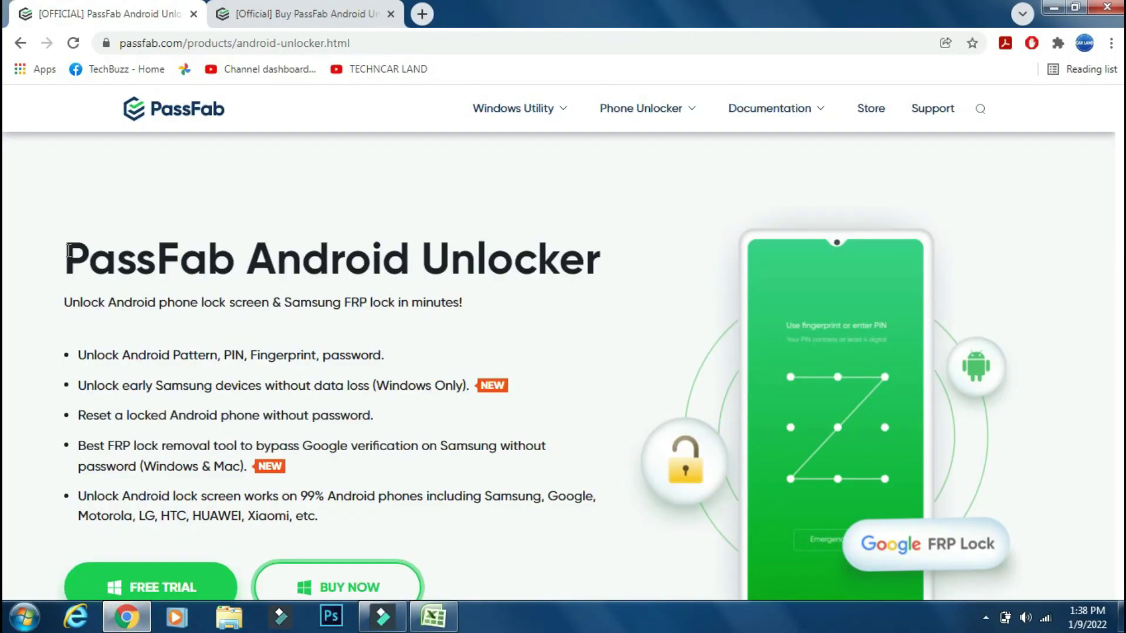
left_click_drag(69, 251, 625, 269)
left_click(594, 295)
scroll(266, 358, "down", 1)
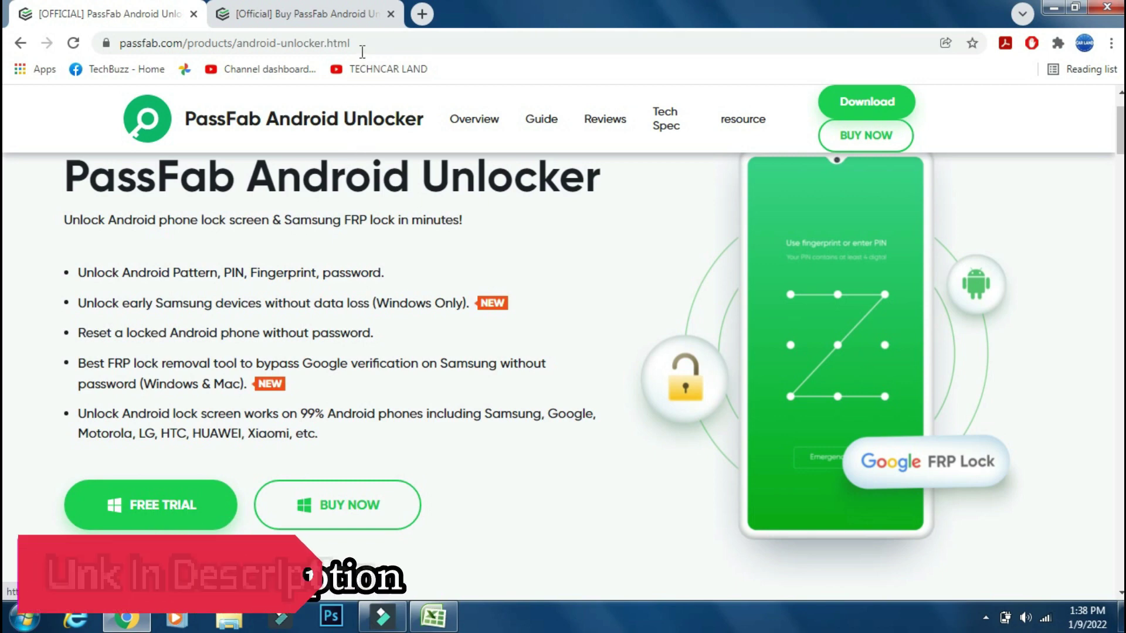
left_click(351, 43)
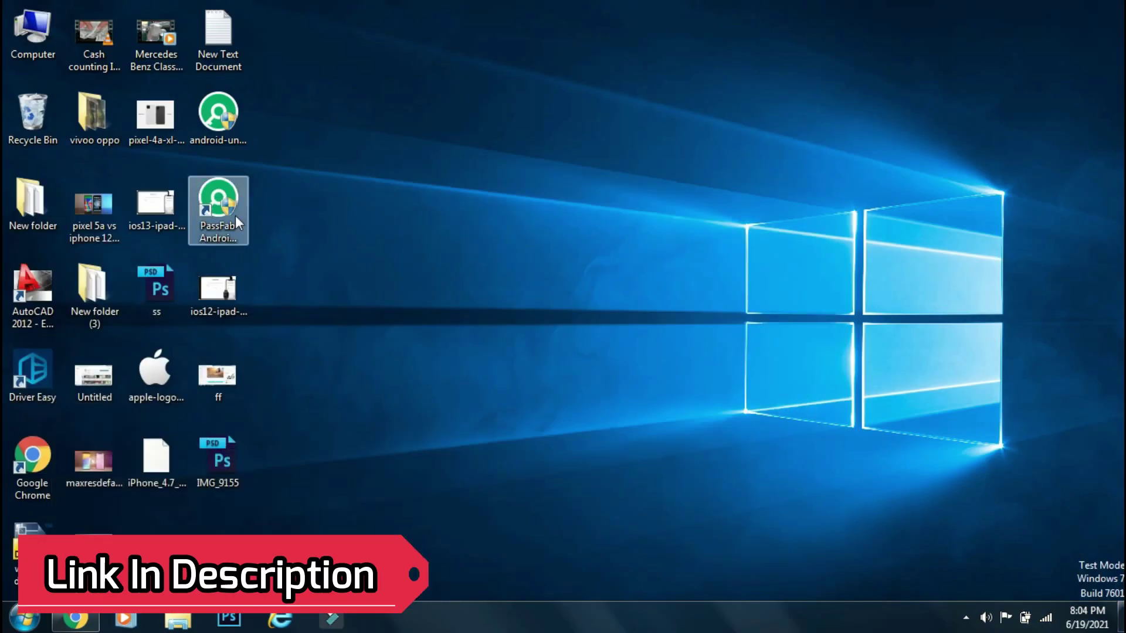
Launch PassFab Android Unlocker, confirm it is up to date, and choose Remove Google Lock (FRP).
right_click(234, 215)
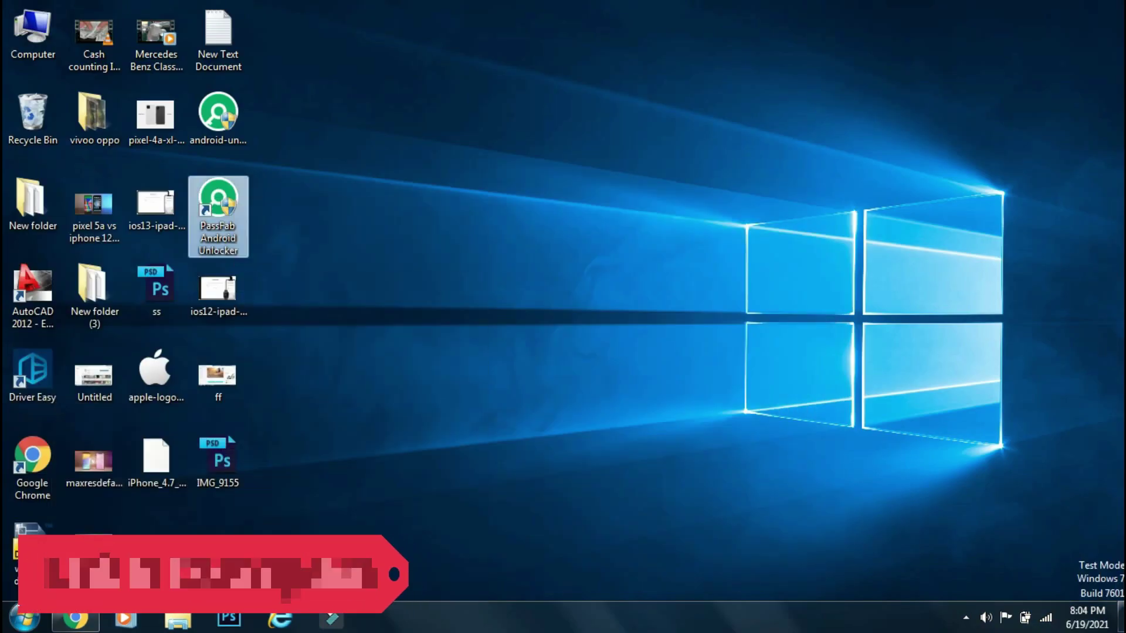
left_click(264, 285)
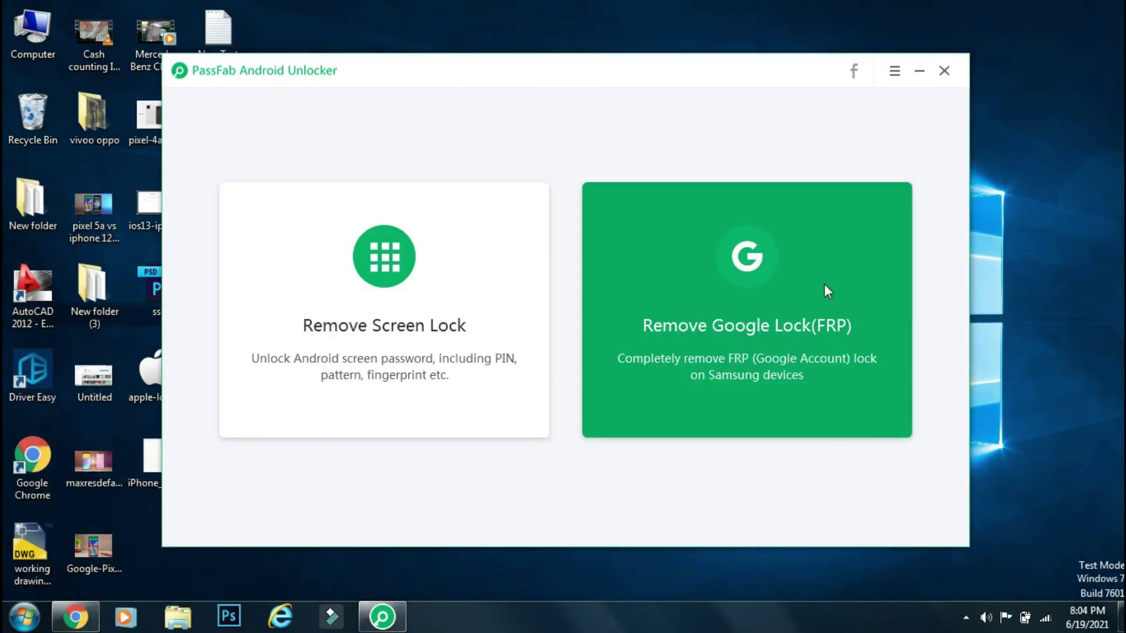
left_click(894, 72)
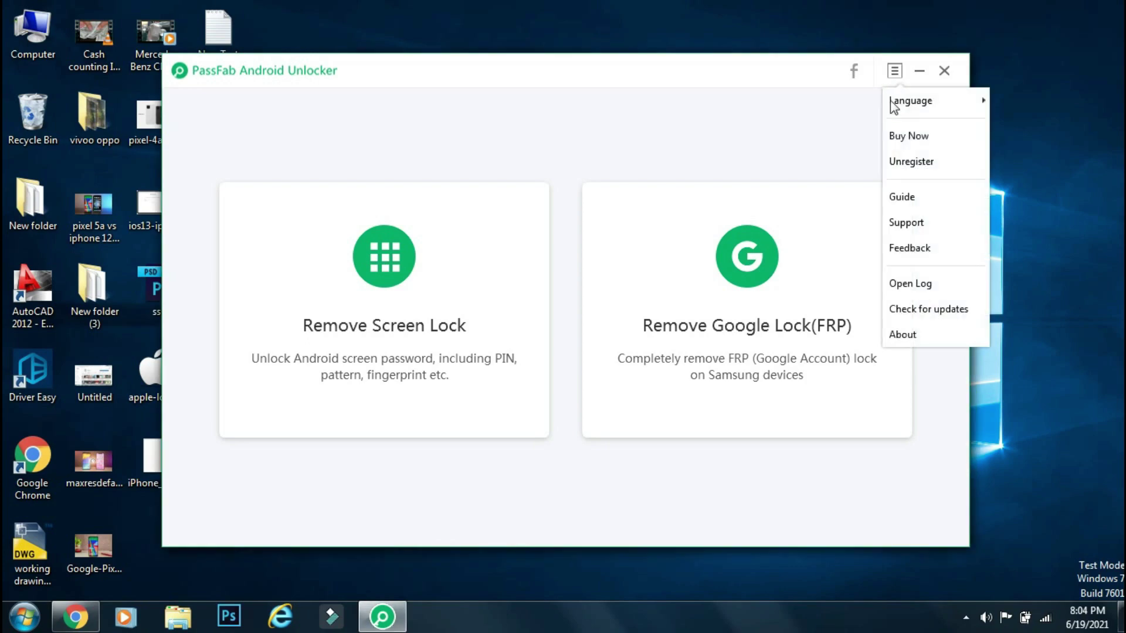
left_click(924, 309)
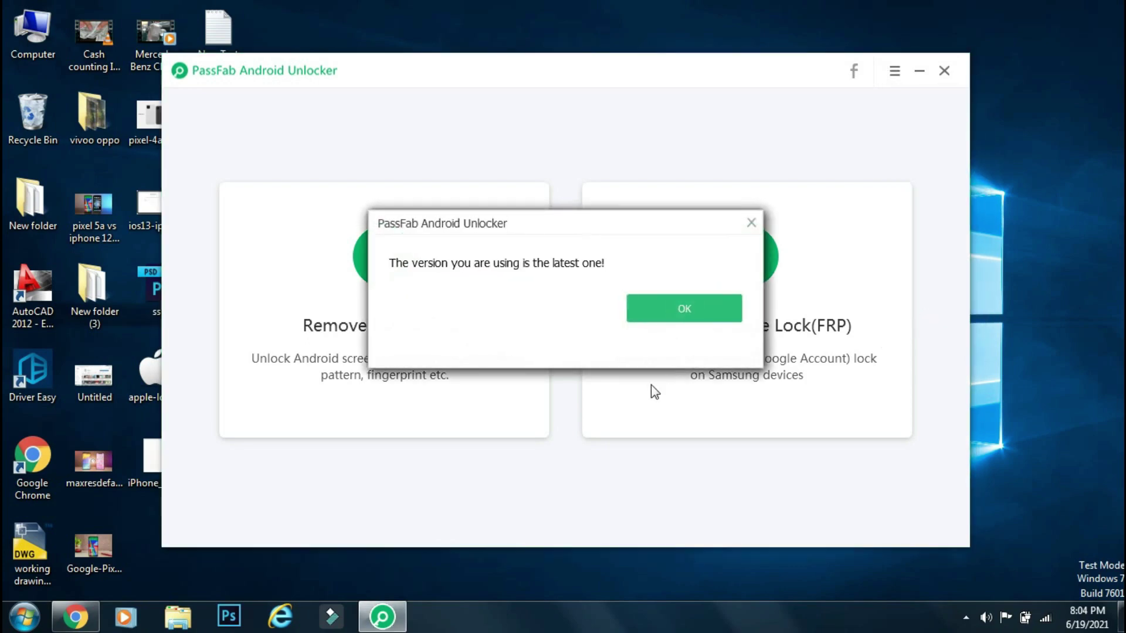
left_click(670, 306)
left_click(704, 348)
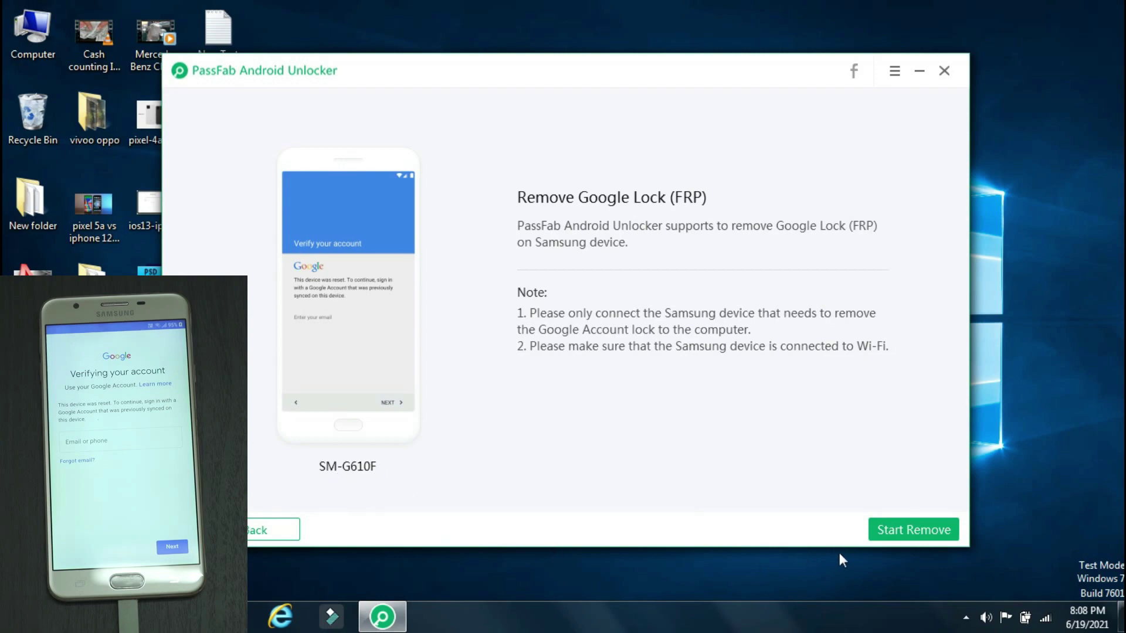
Start Google lock removal and confirm the phone is connected to Wi-Fi.
left_click(895, 530)
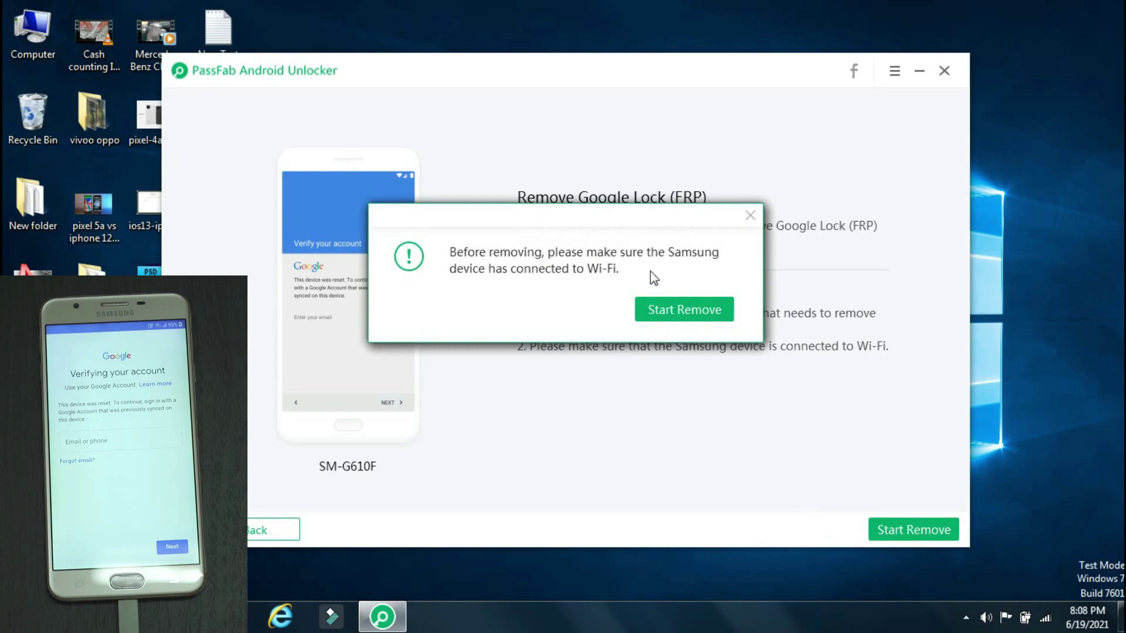
left_click(673, 303)
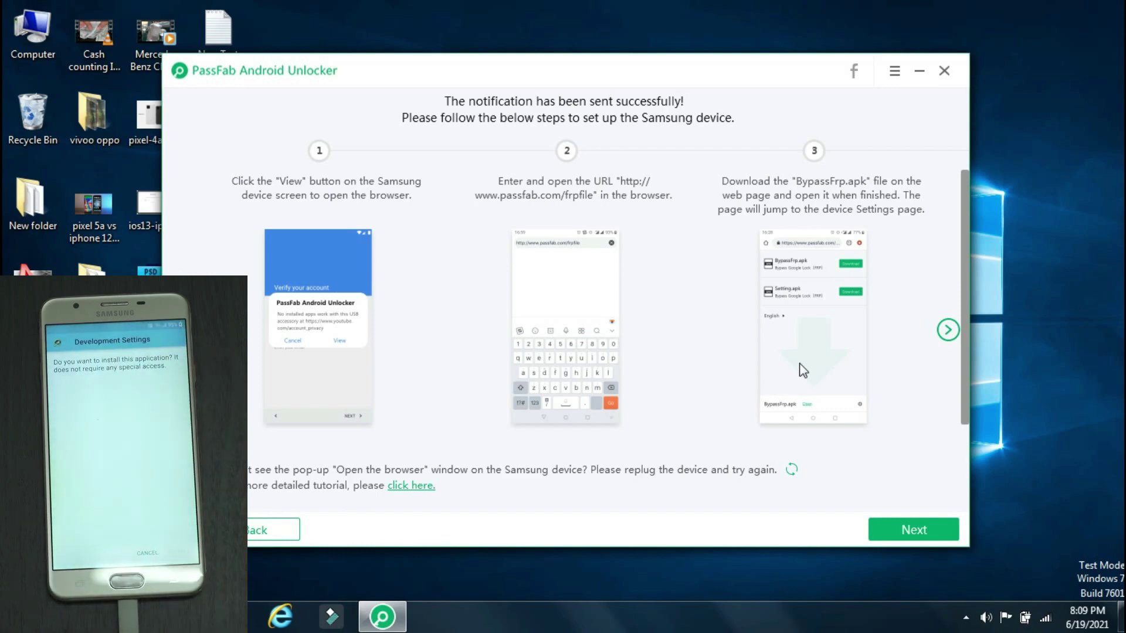
Advance the on-phone tutorial past steps 4–6 to the final steps 7–9.
left_click(946, 331)
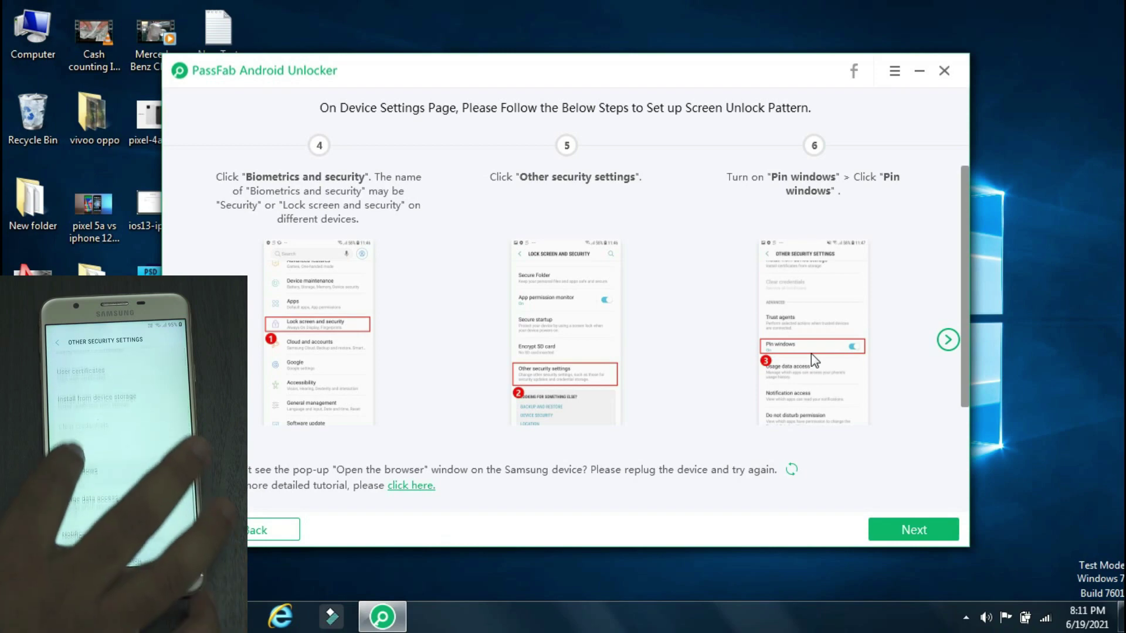
left_click(947, 340)
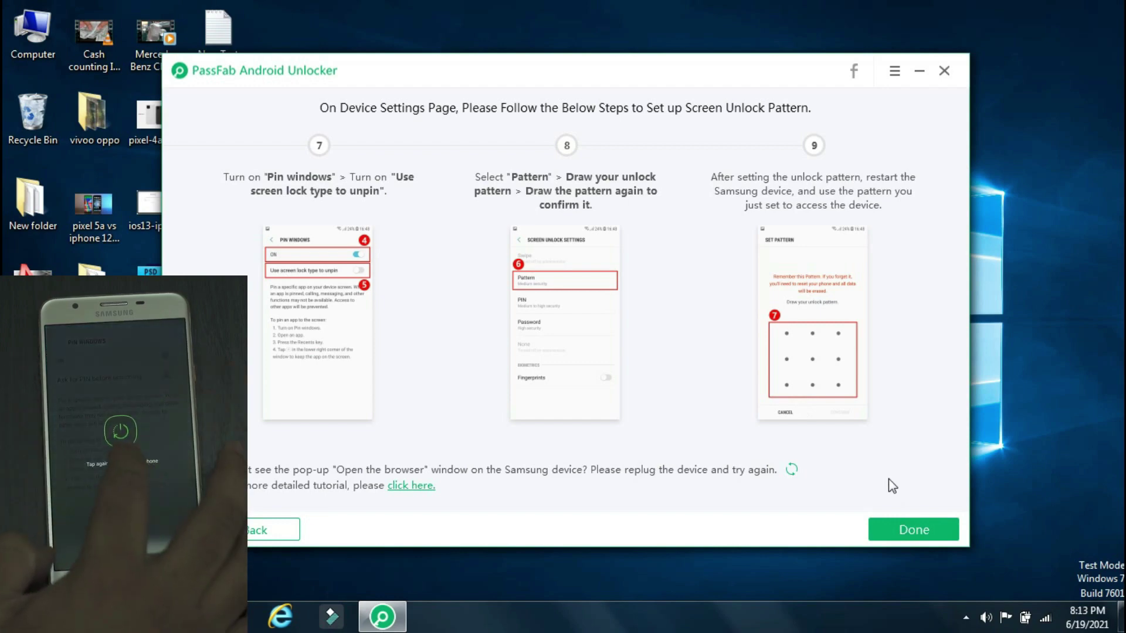
Click Done to show the FRP bypass success page, then go back to the app's home screen.
left_click(905, 531)
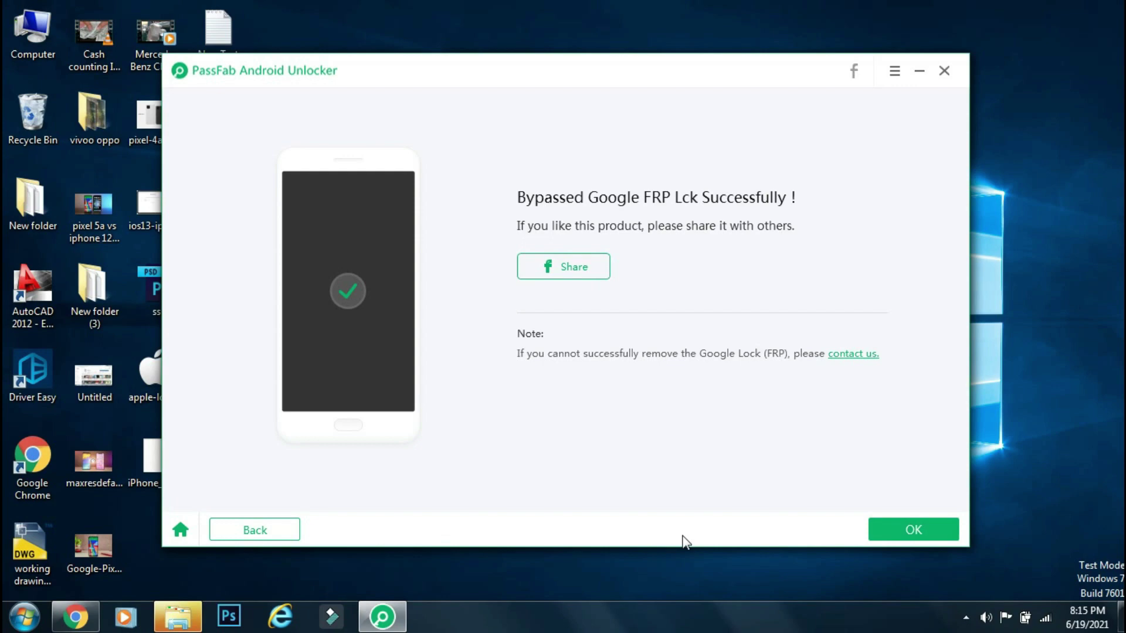
left_click(181, 530)
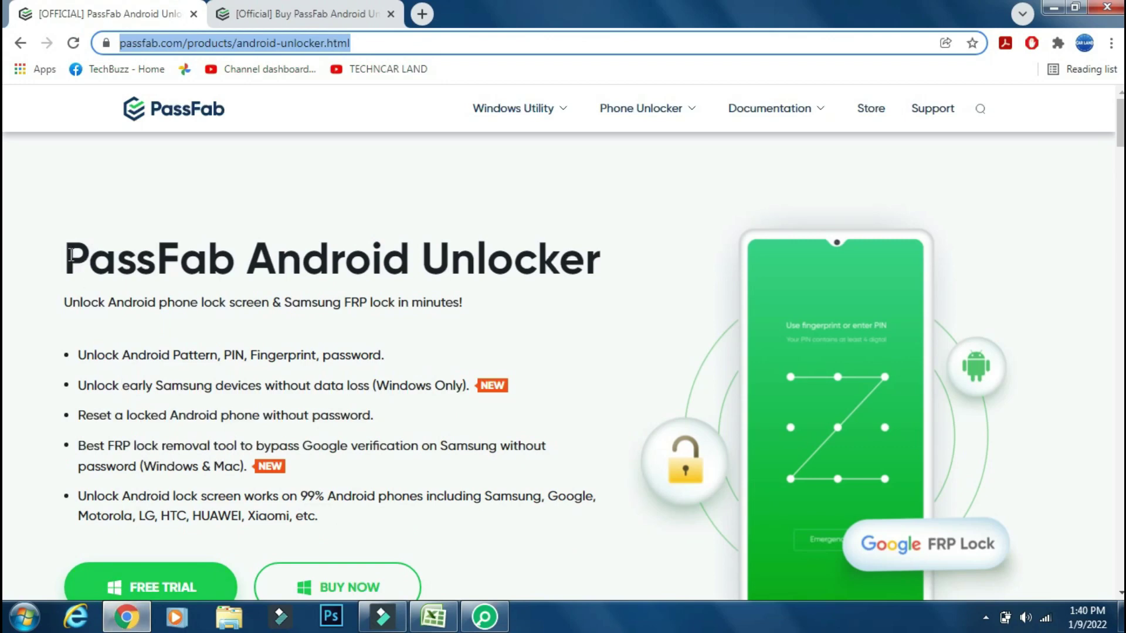
Switch to the Buy PassFab Android Unlocker tab with the 1 Month, 1 Year and Lifetime prices.
left_click_drag(67, 257, 601, 264)
left_click(627, 315)
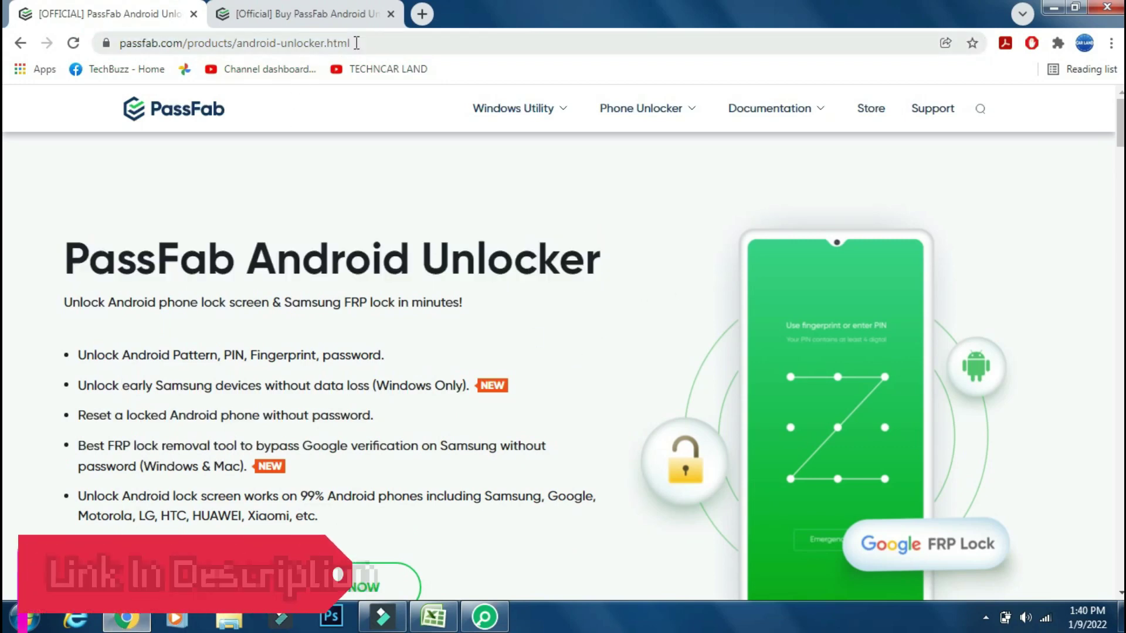
left_click(360, 42)
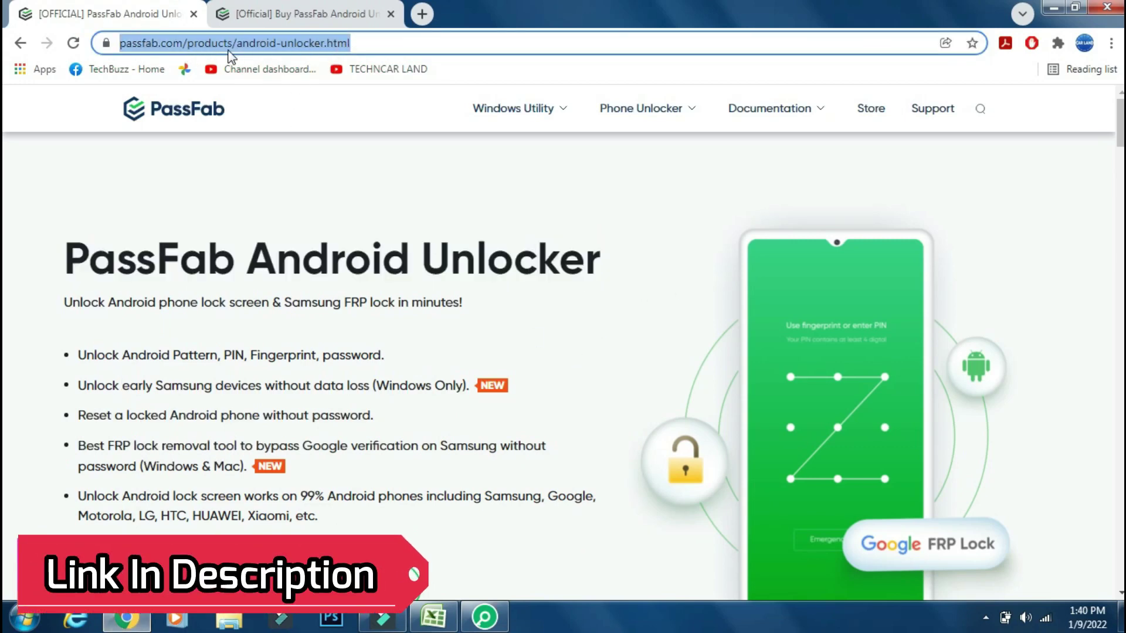
key("ctrl+Tab")
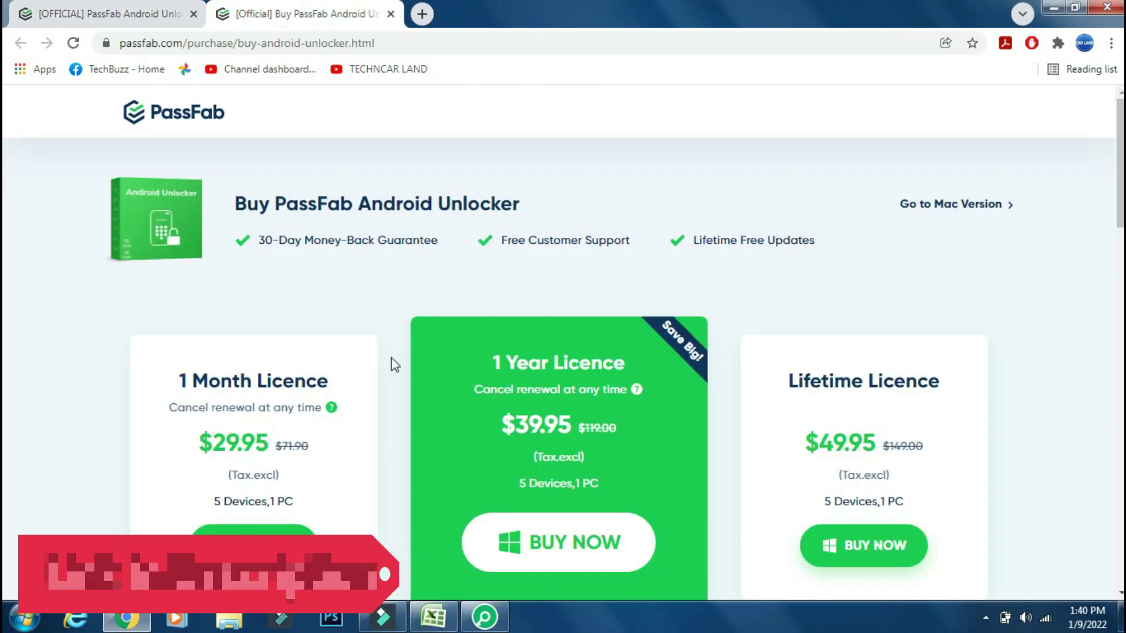
scroll(392, 362, "down", 1)
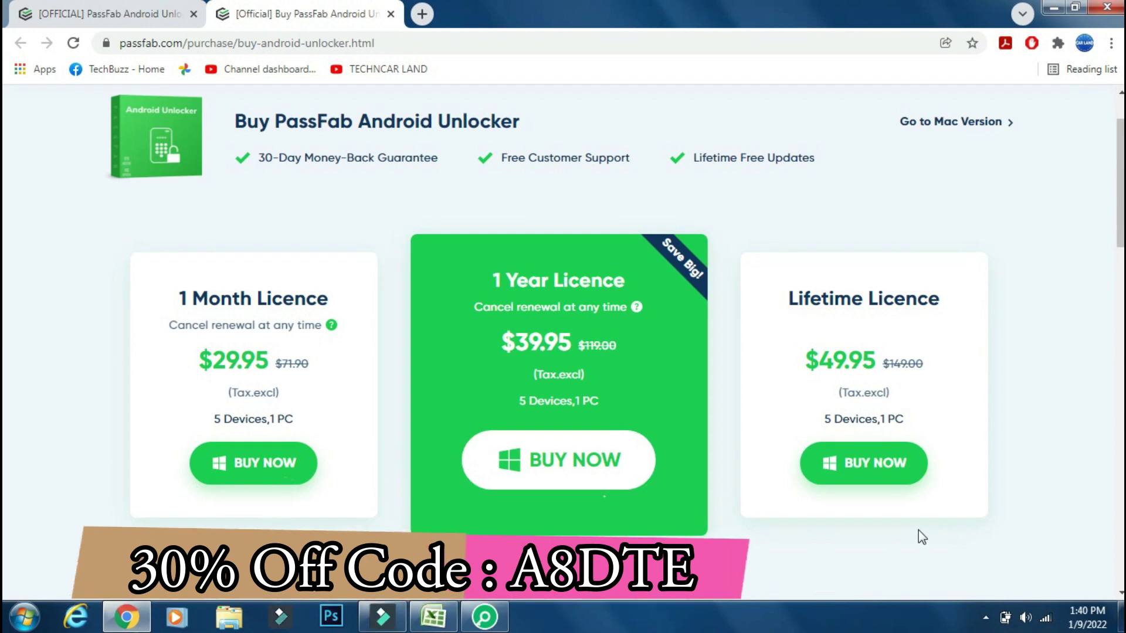
Switch back to the product page tab and minimize Chrome to reveal PassFab Android Unlocker.
left_click(72, 11)
scroll(1120, 146, "down", 1)
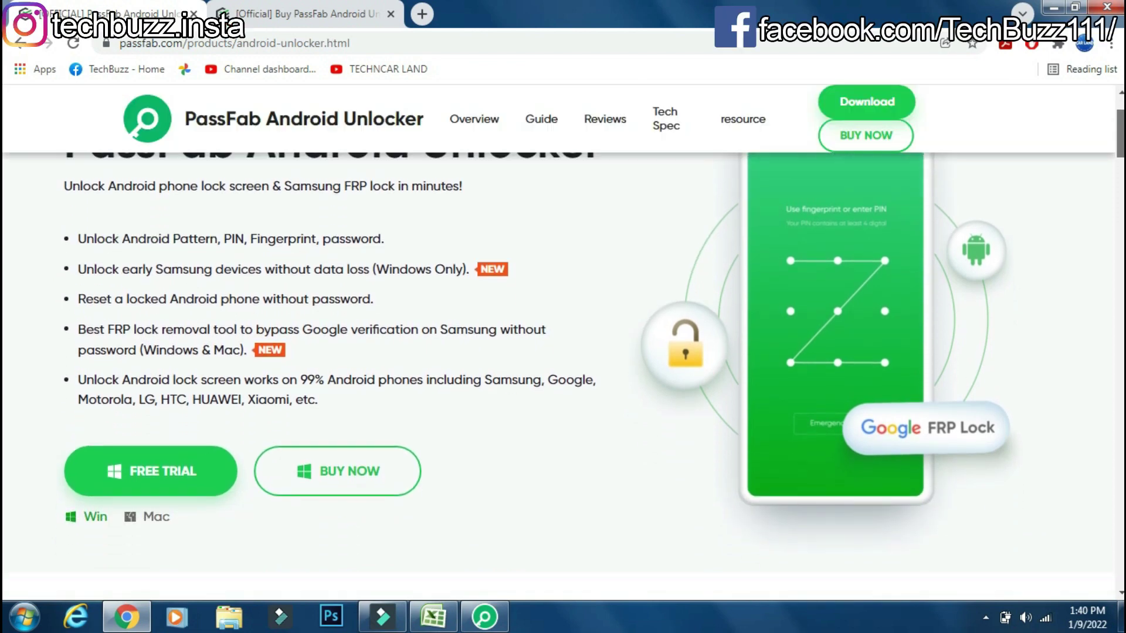
scroll(1119, 147, "down", 1)
scroll(1118, 146, "down", 1)
scroll(563, 352, "down", 1)
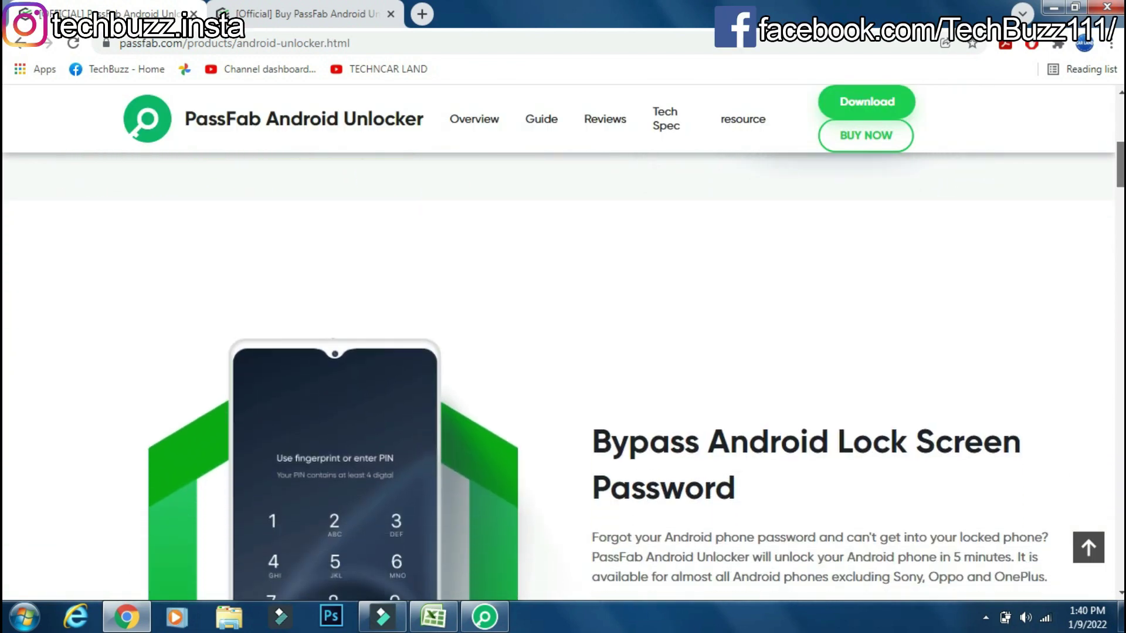
scroll(563, 352, "down", 1)
scroll(562, 352, "down", 1)
scroll(563, 352, "down", 2)
scroll(563, 352, "down", 2)
scroll(564, 352, "down", 2)
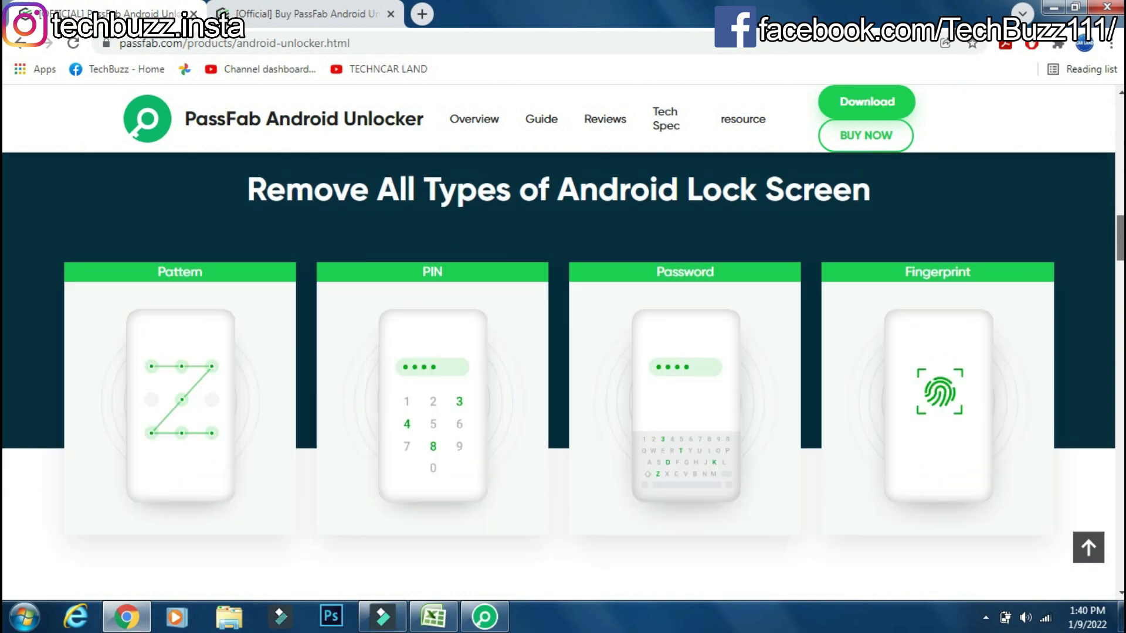
scroll(563, 352, "down", 4)
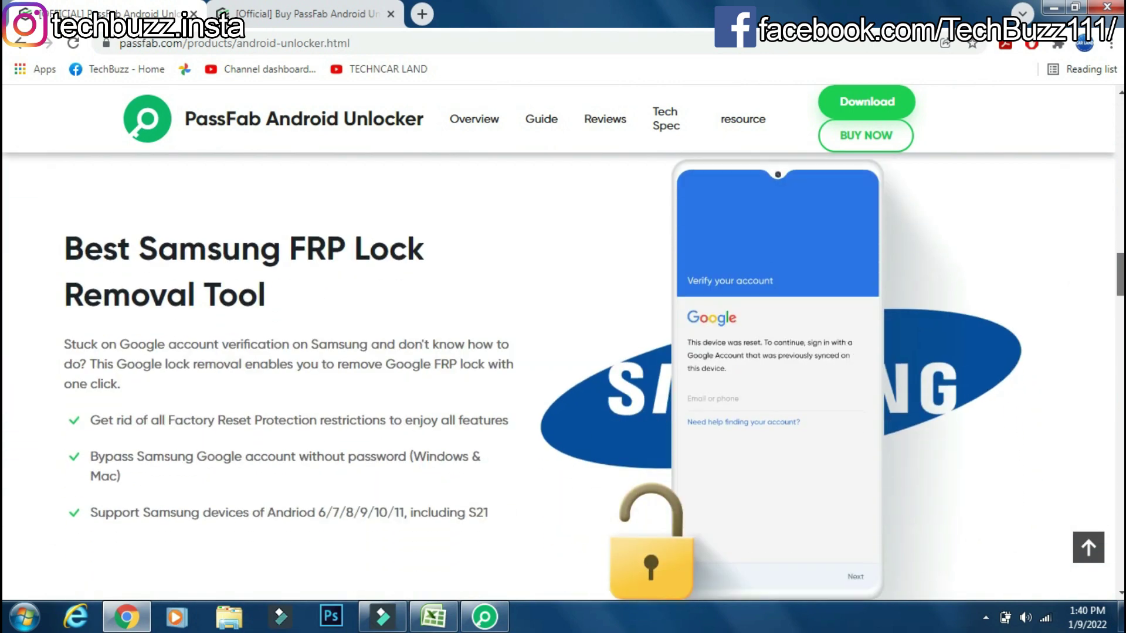
scroll(563, 352, "down", 5)
scroll(563, 352, "down", 2)
scroll(563, 352, "down", 2)
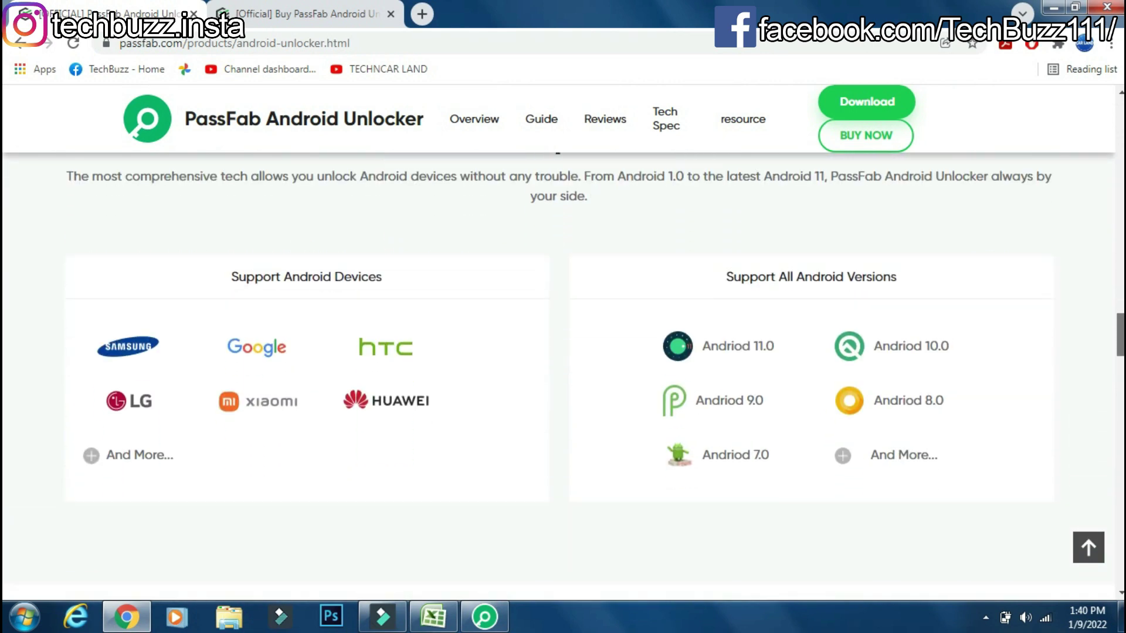
scroll(563, 353, "down", 2)
scroll(563, 352, "down", 3)
scroll(563, 352, "down", 2)
scroll(563, 352, "down", 3)
scroll(563, 352, "down", 2)
scroll(563, 351, "down", 2)
scroll(563, 353, "down", 2)
left_click_drag(1121, 473, 1117, 495)
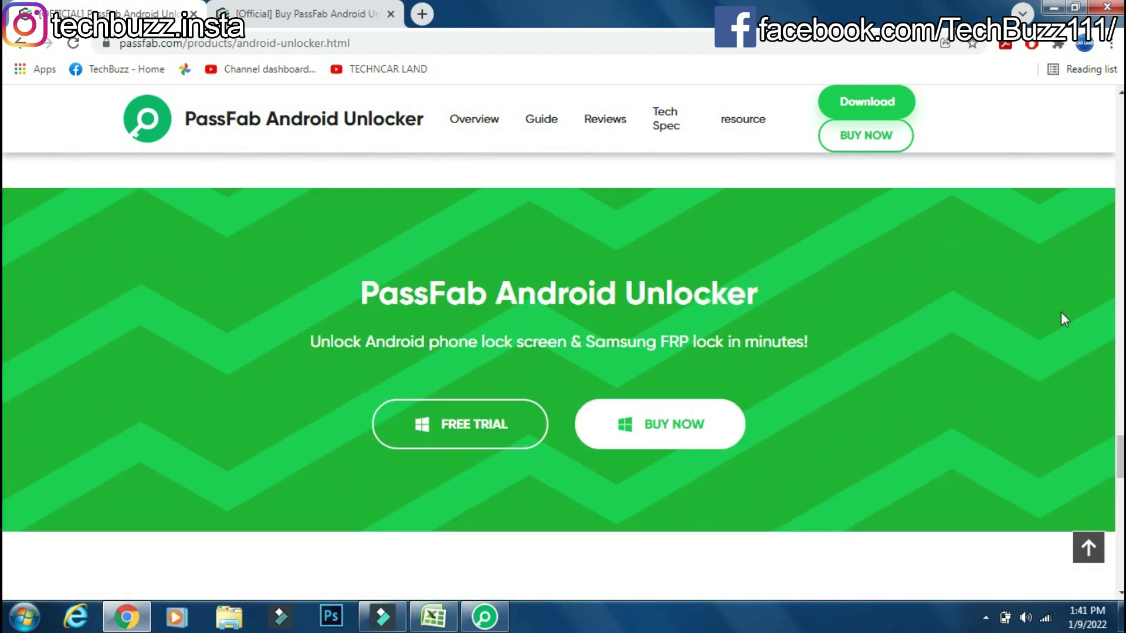
left_click(1056, 9)
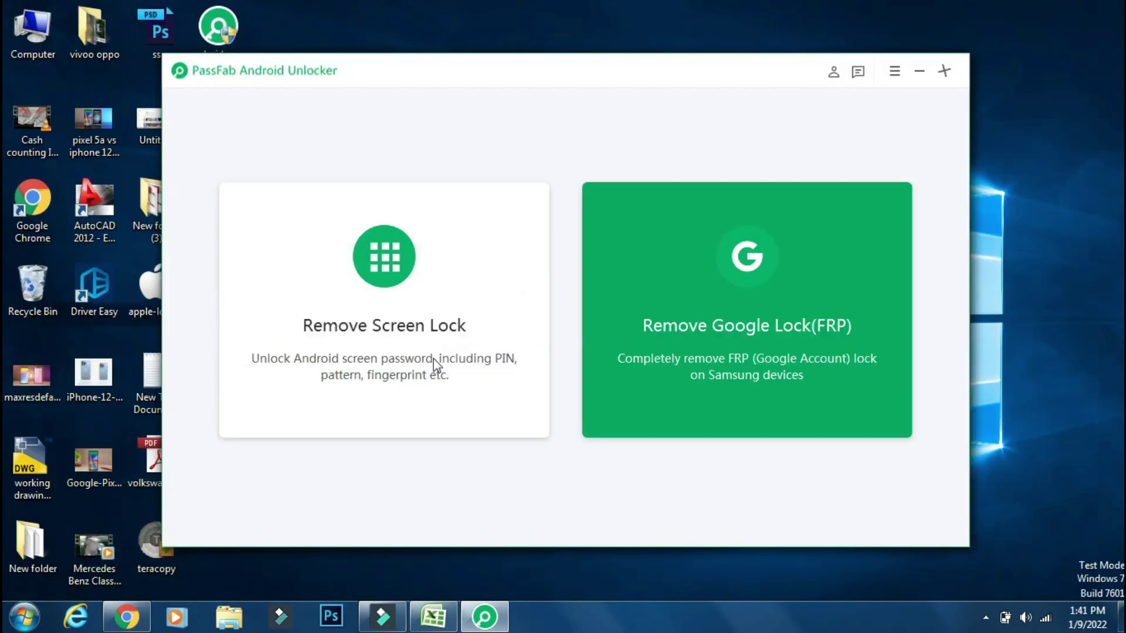